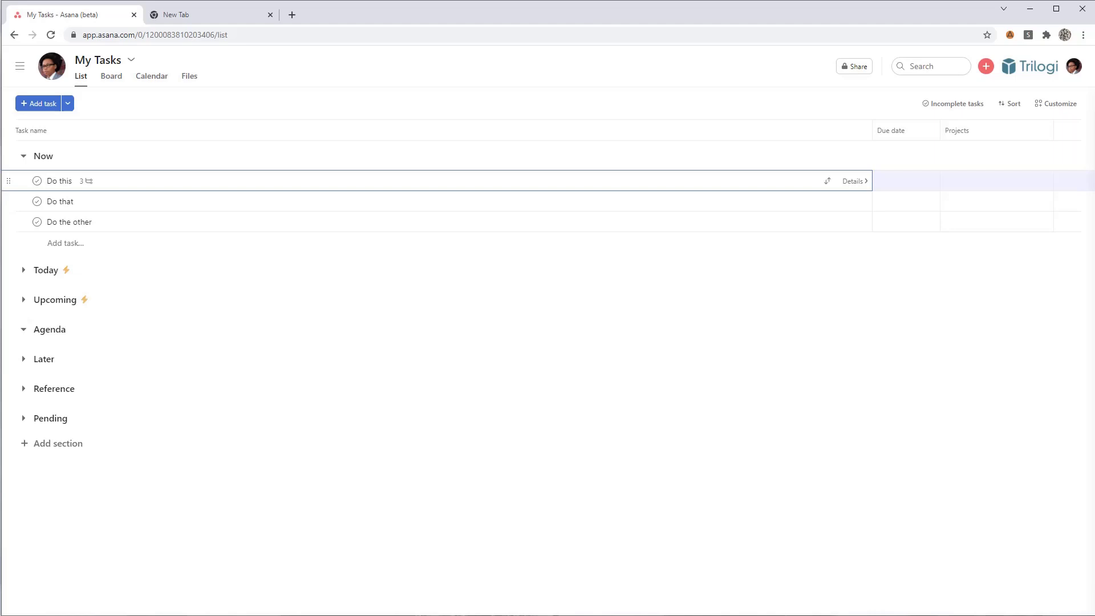
# - Open the Update Dates/Triage dialog for the Do this task with Alt+D
pyautogui.hotkey('alt', 'd')
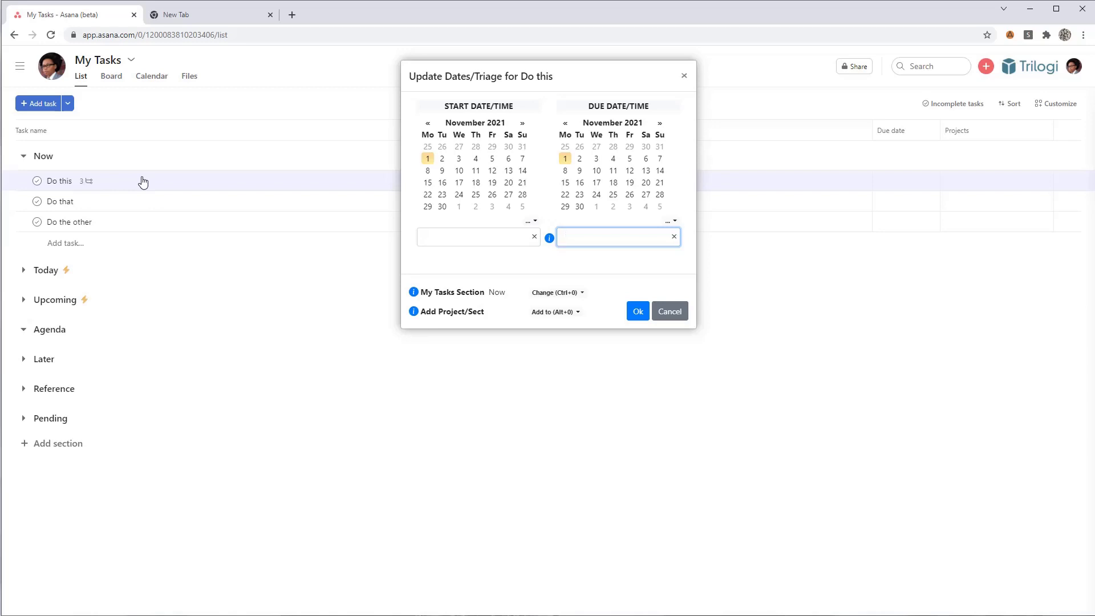
# - Reopen the dialog and save Do this with a 'wed 2p' due date (Wednesday 2 pm)
pyautogui.press('Escape')
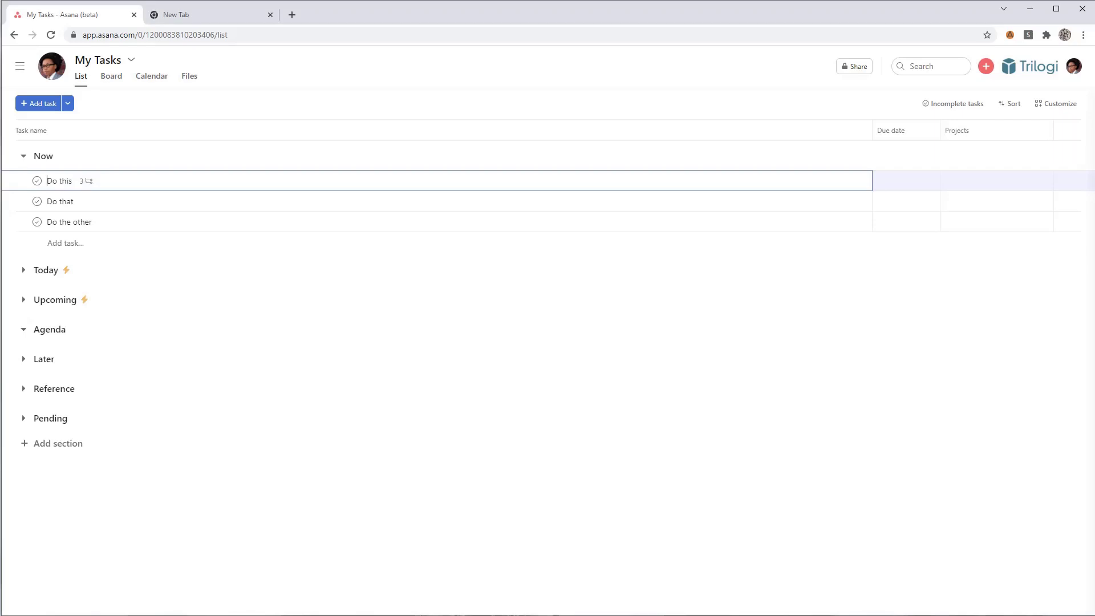
pyautogui.hotkey('alt', 'd')
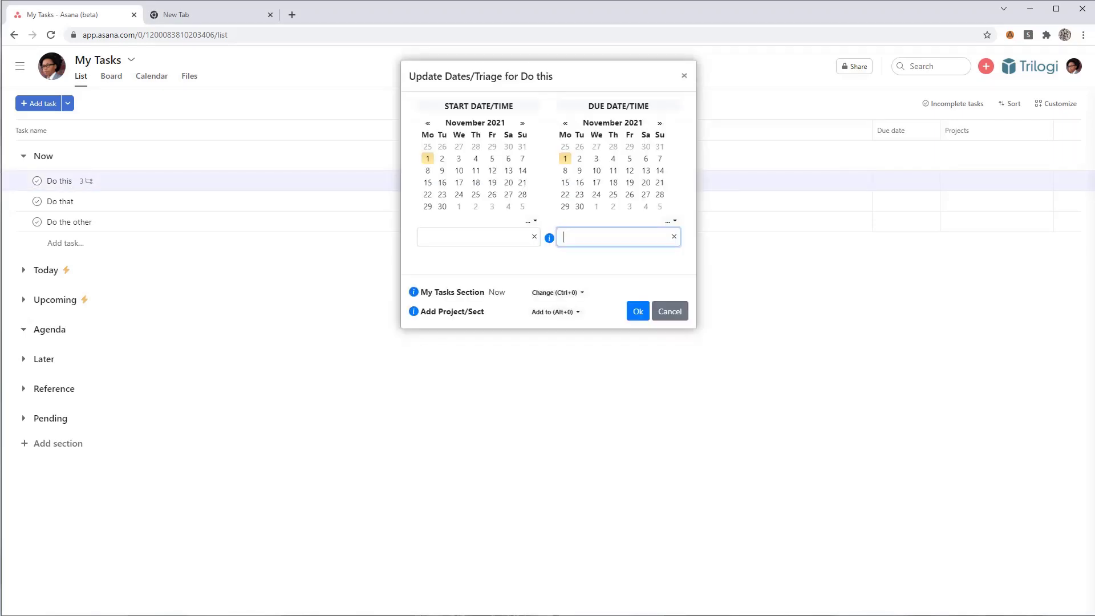
pyautogui.write('wed 2')
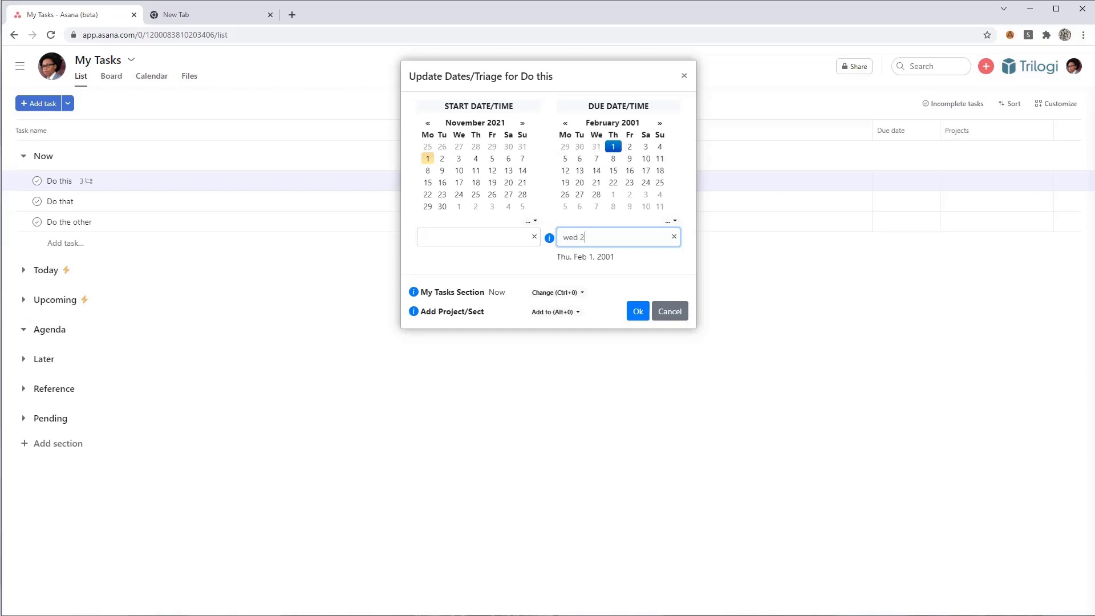
pyautogui.write('p')
pyautogui.press('Return')
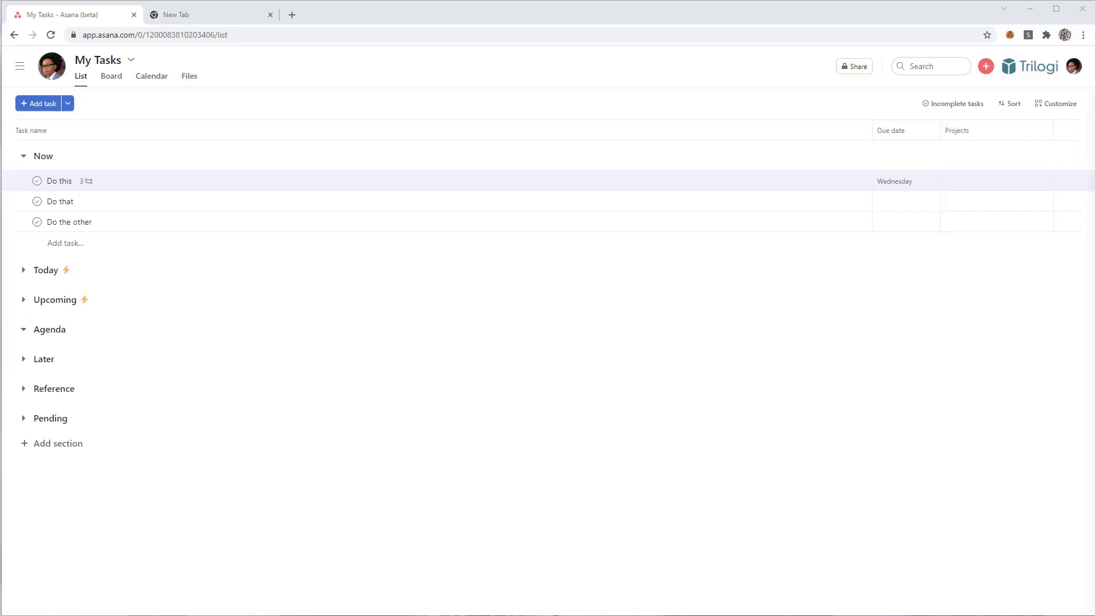
# - Close the New Tab, then make all three Do this subtasks due 'thu 4p' (Nov 4, 2021)
pyautogui.click(270, 15)
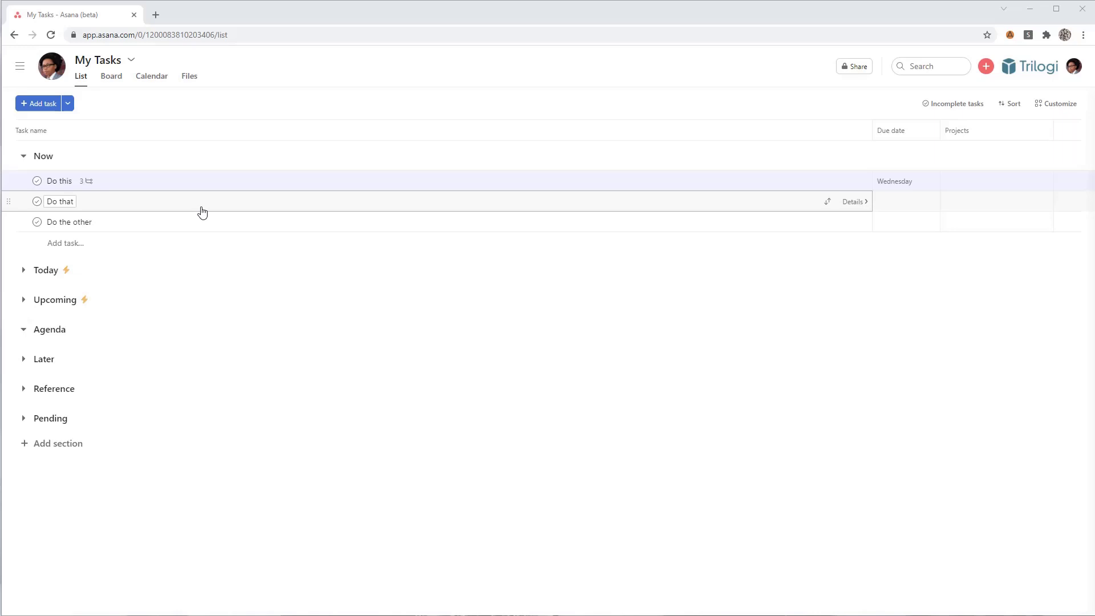
pyautogui.click(273, 181)
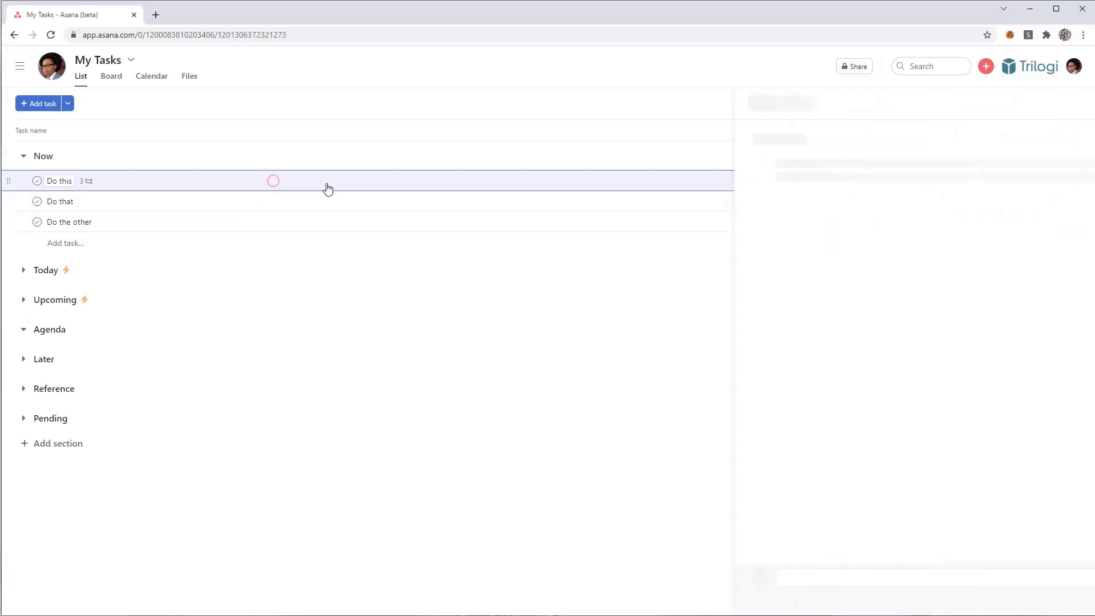
pyautogui.click(745, 366)
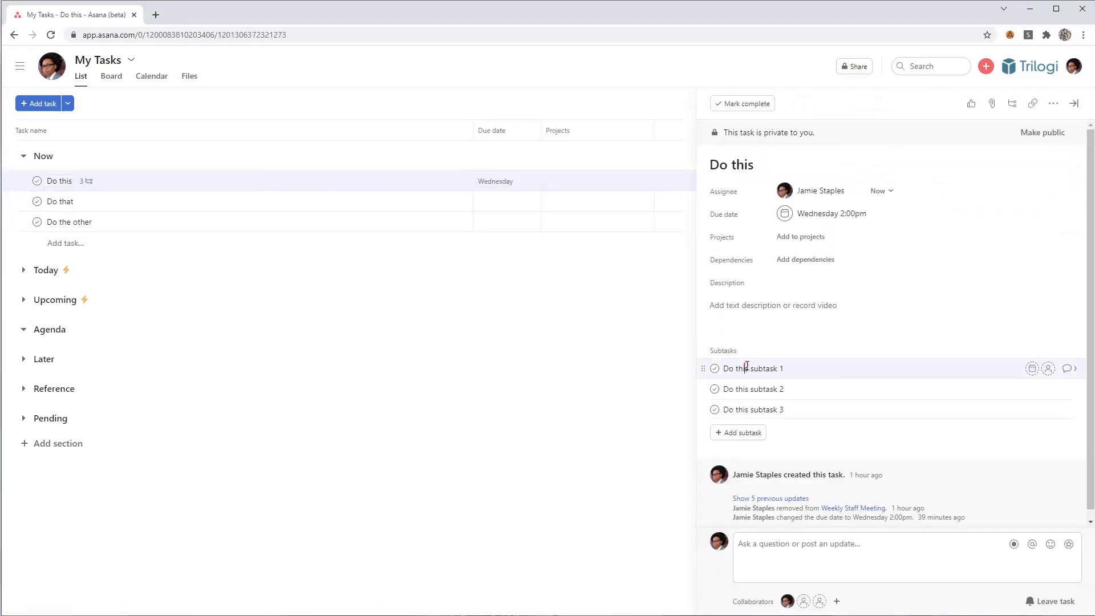
pyautogui.keyDown('shift'); pyautogui.click(748, 408); pyautogui.keyUp('shift')
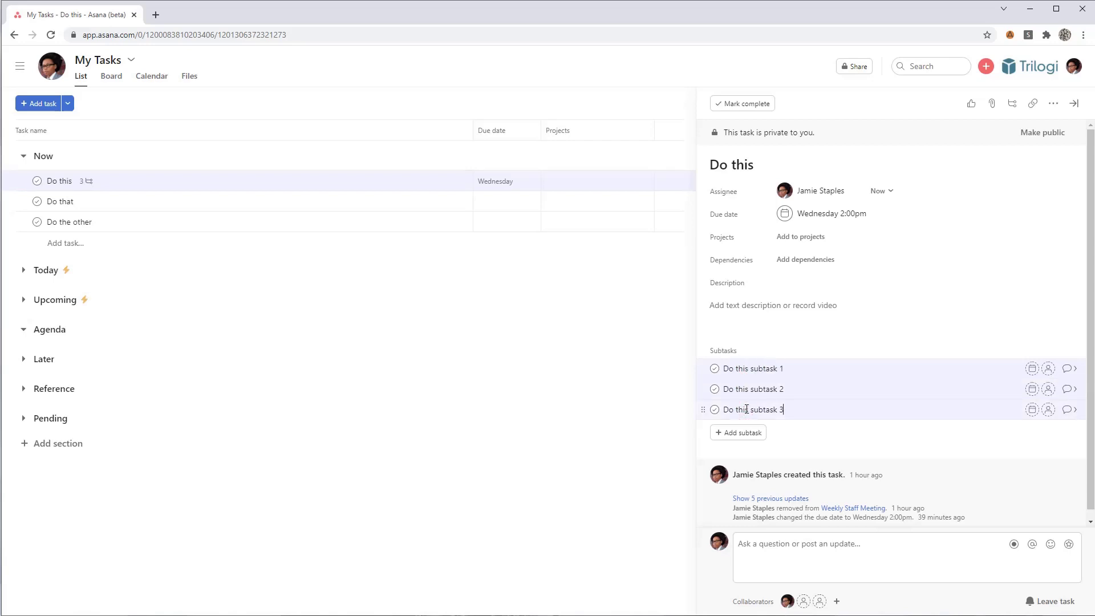
pyautogui.hotkey('alt', 'd')
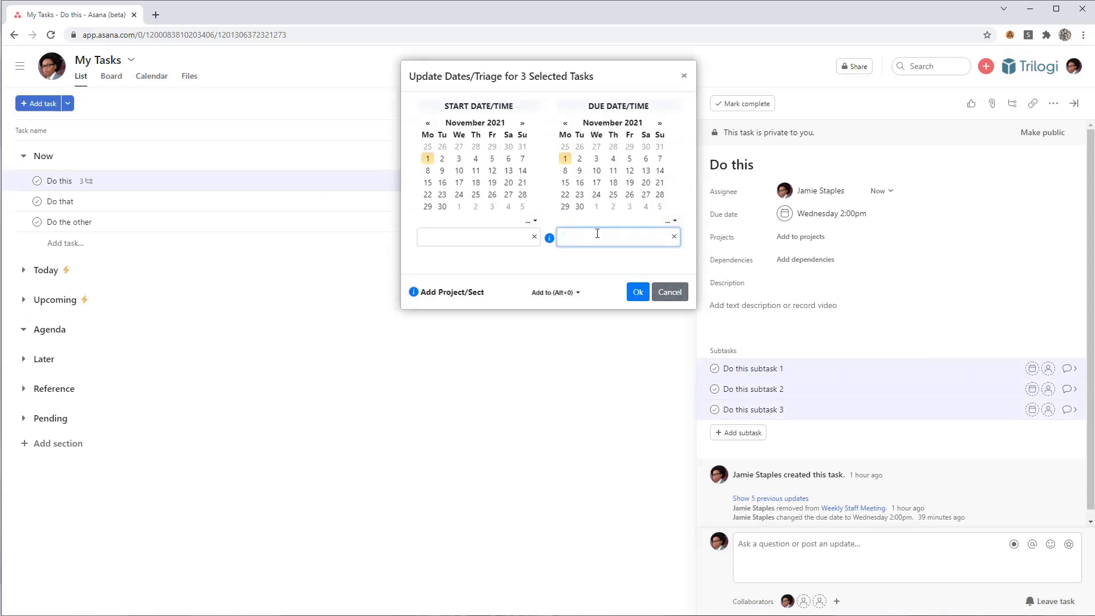
pyautogui.write('thu 4p')
pyautogui.press('Return')
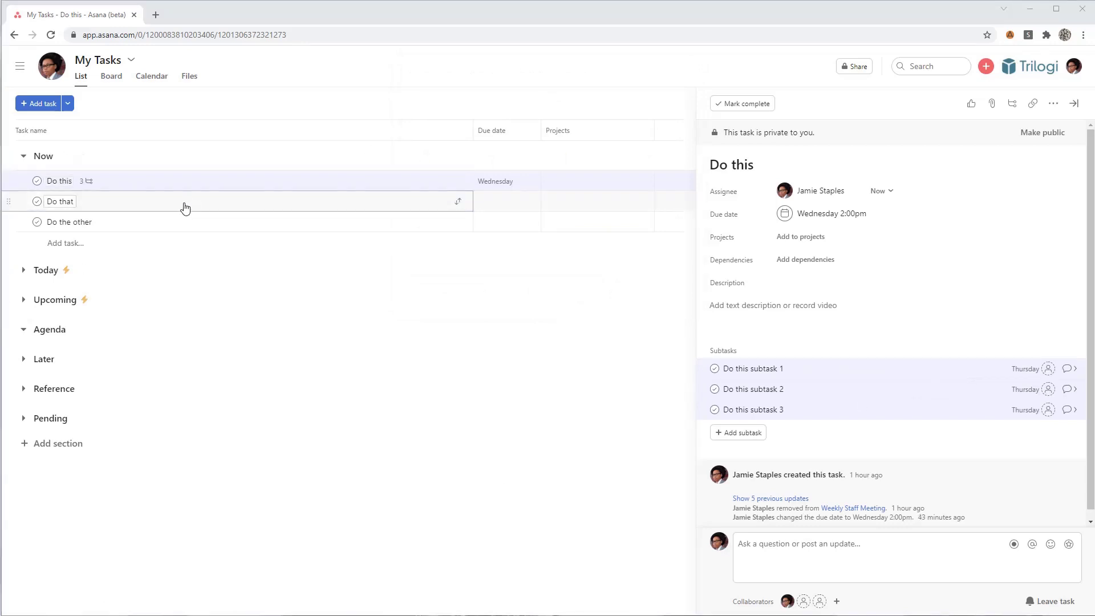
# - Open Do that's date dialog and try November 2 and 3 while paging calendar months
pyautogui.click(186, 209)
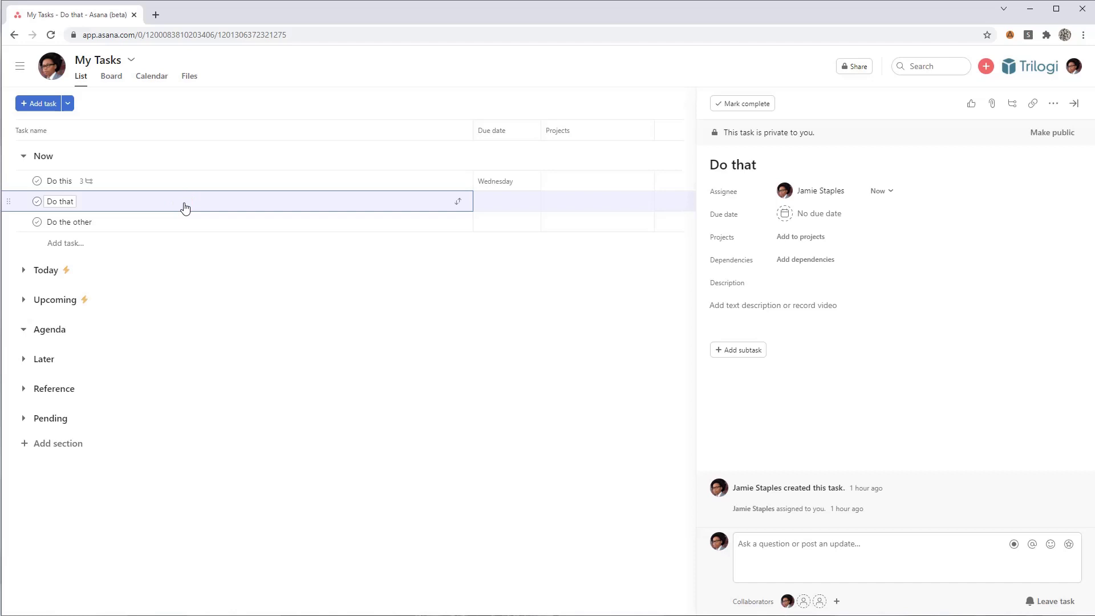
pyautogui.hotkey('alt', 'd')
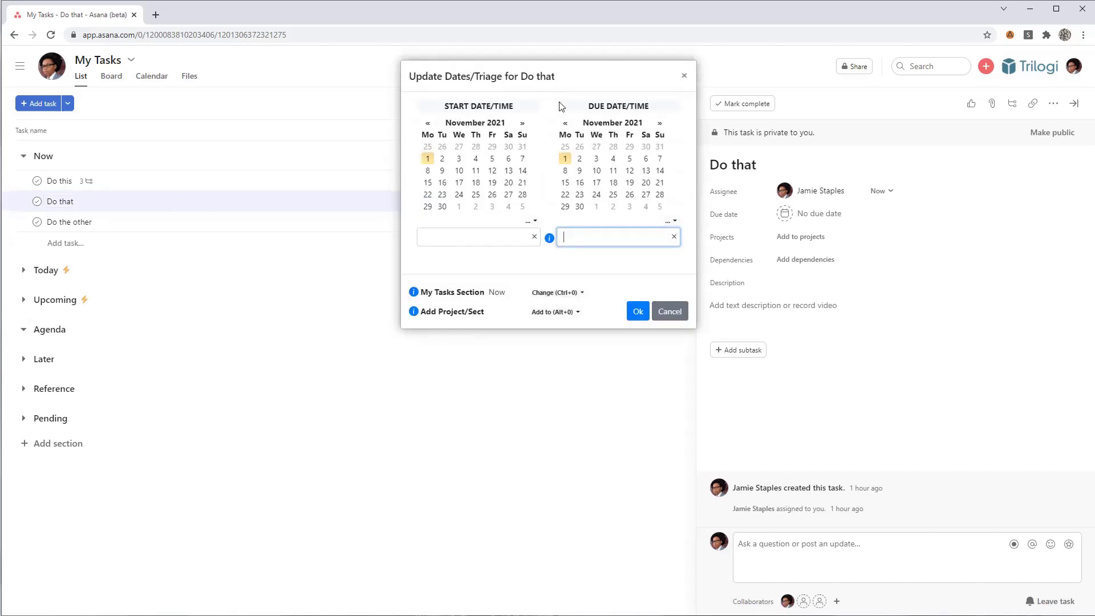
pyautogui.click(579, 158)
pyautogui.click(596, 159)
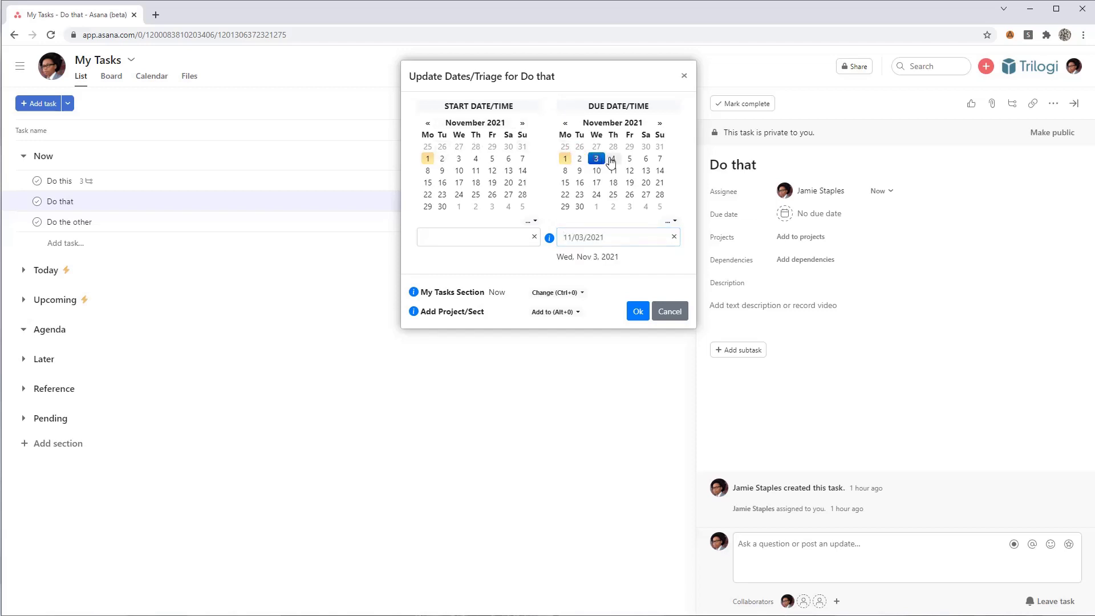
pyautogui.click(659, 123)
pyautogui.click(659, 124)
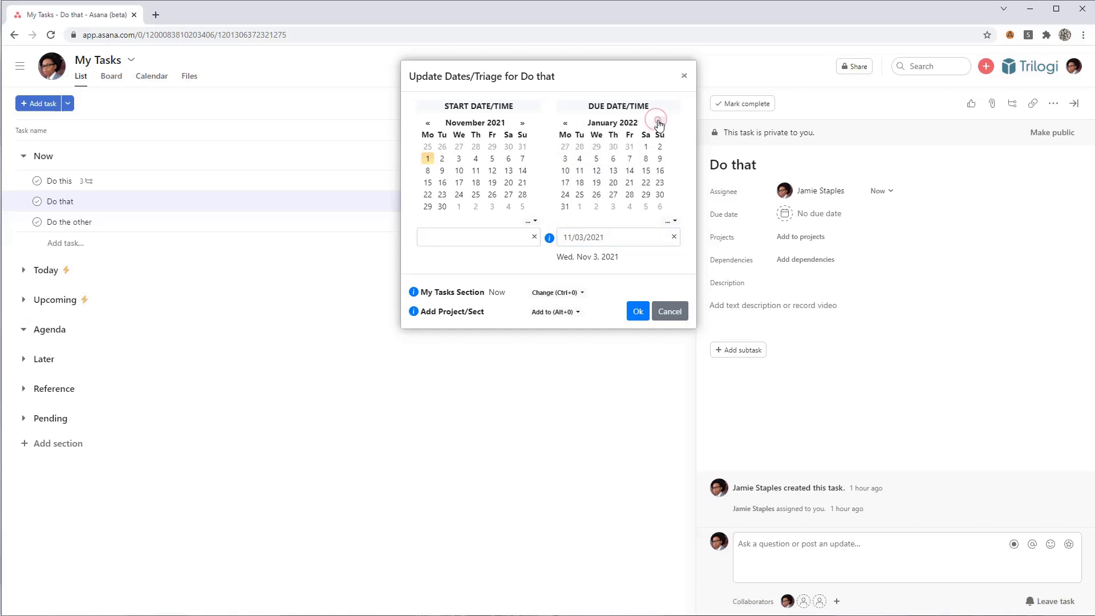
pyautogui.click(565, 123)
pyautogui.click(565, 123)
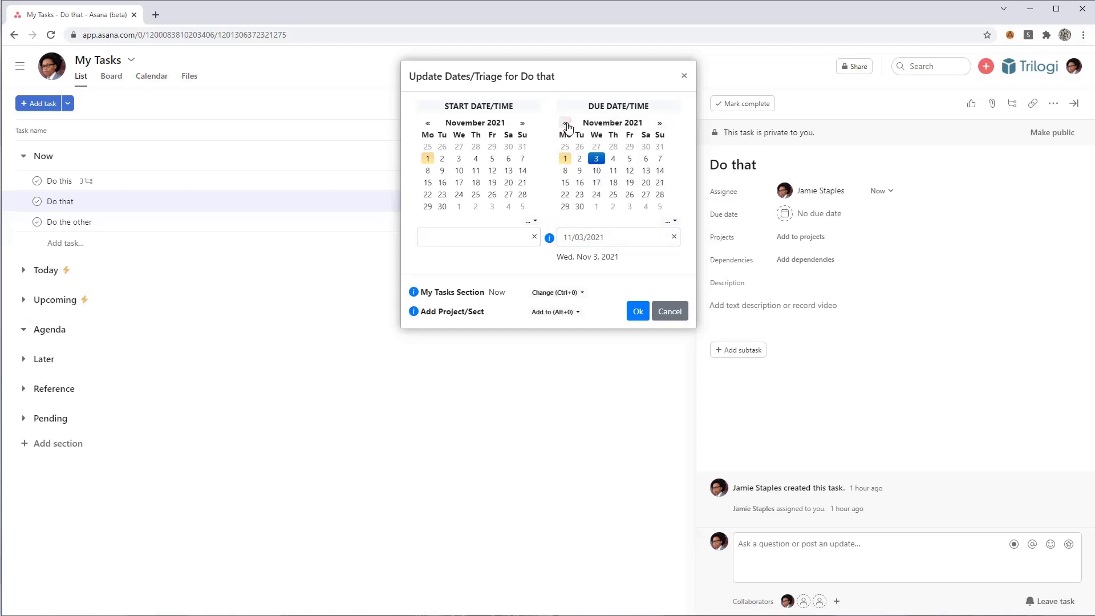
# - Set the due date from quick phrases, ending on 'beginning of next year' (Jan 1, 2022)
pyautogui.click(671, 221)
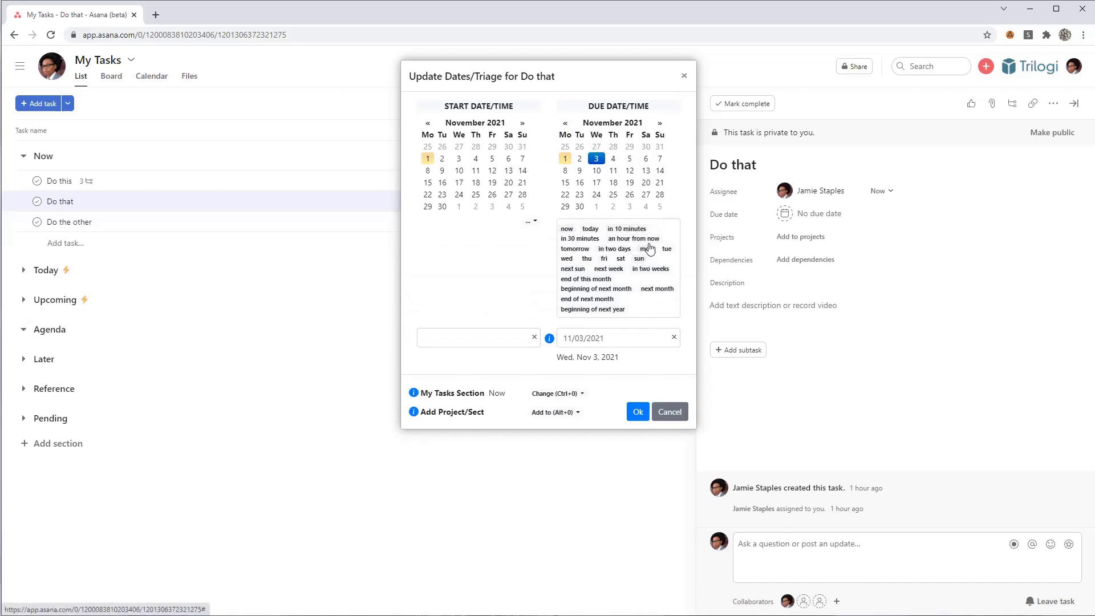
pyautogui.click(620, 288)
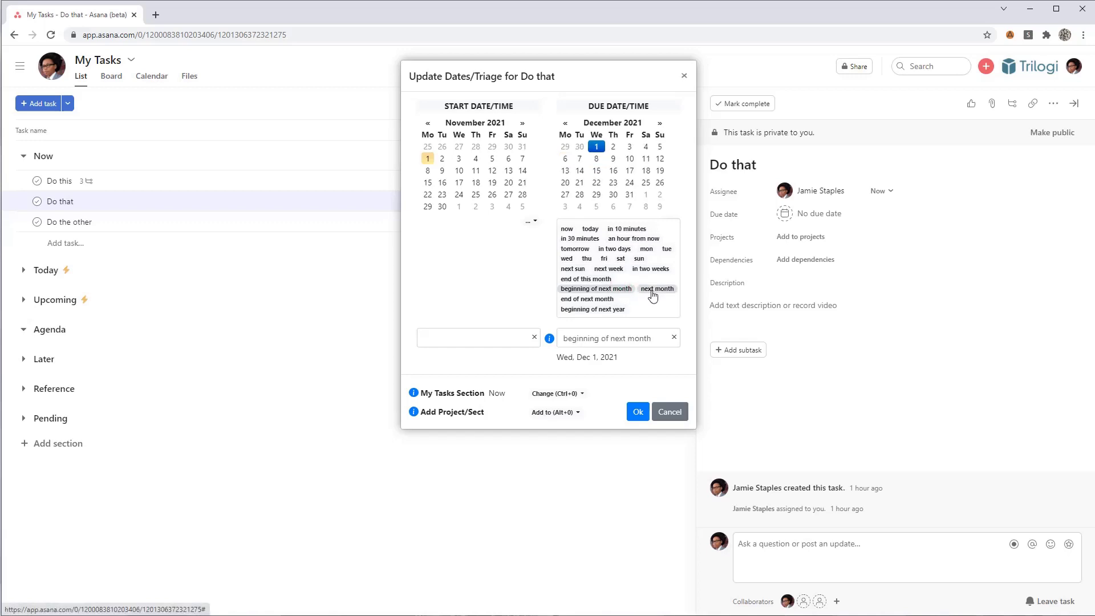
pyautogui.click(582, 309)
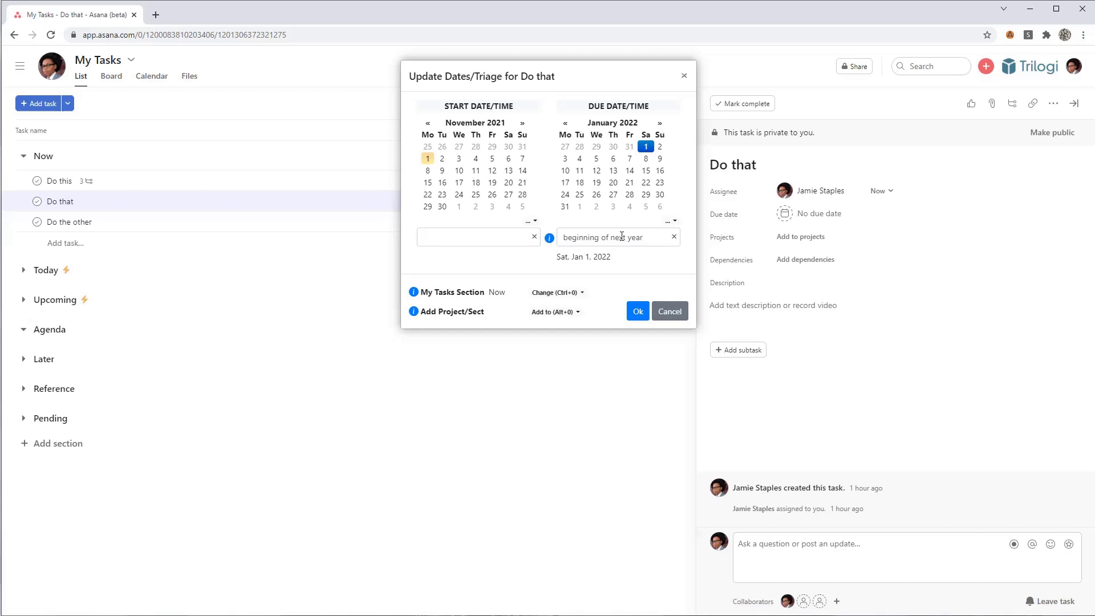
# - Replace Do that's due date with 'fri 2p' (Fri, Nov 5, 2021 2:00 PM)
pyautogui.click(673, 236)
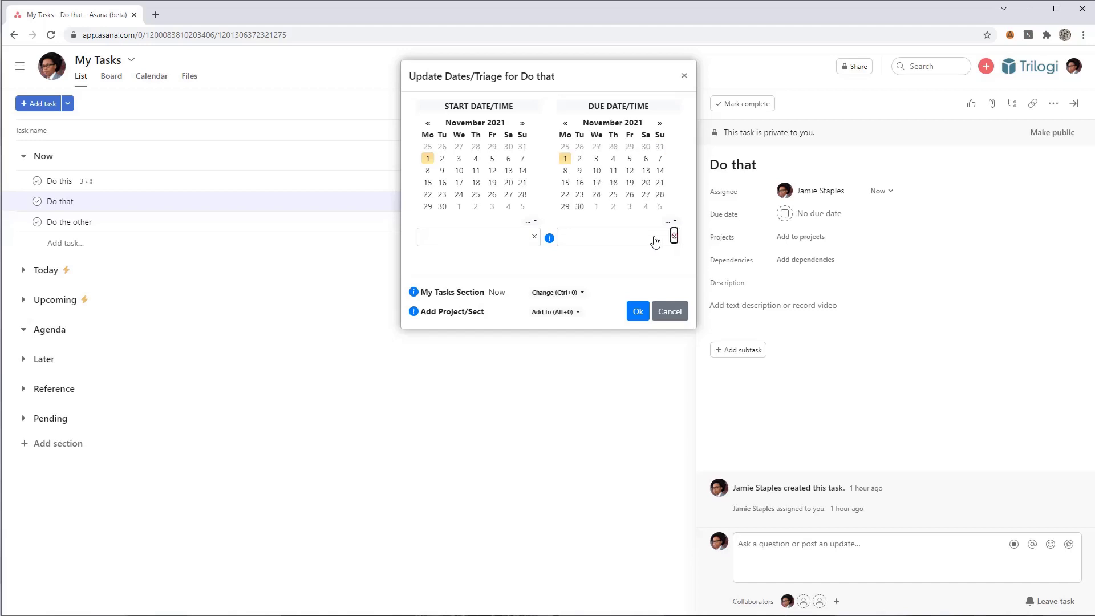
pyautogui.click(618, 240)
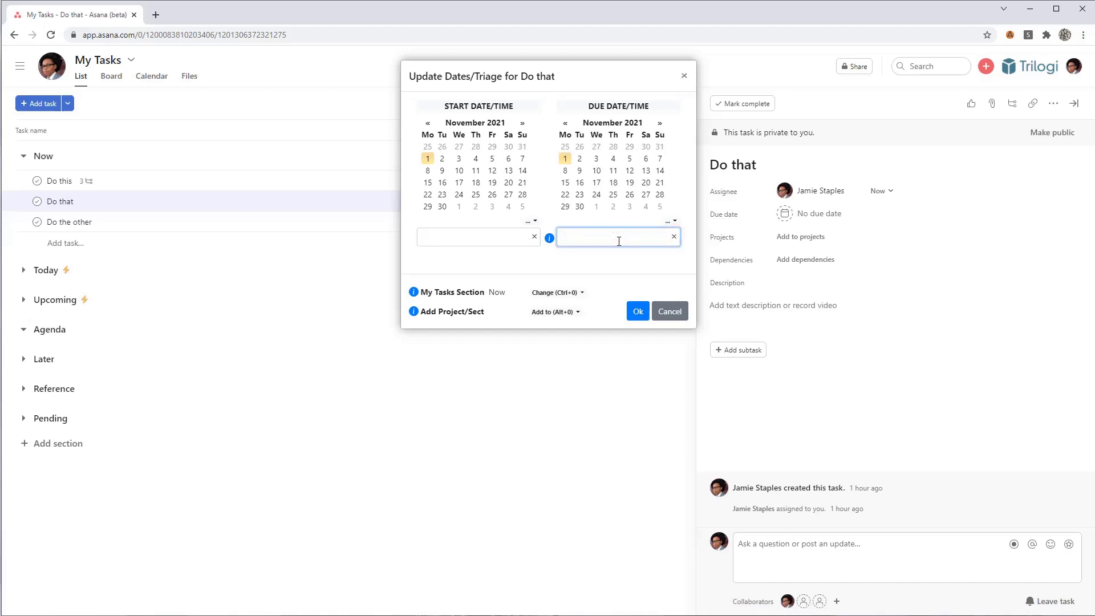
pyautogui.write('fri 2p')
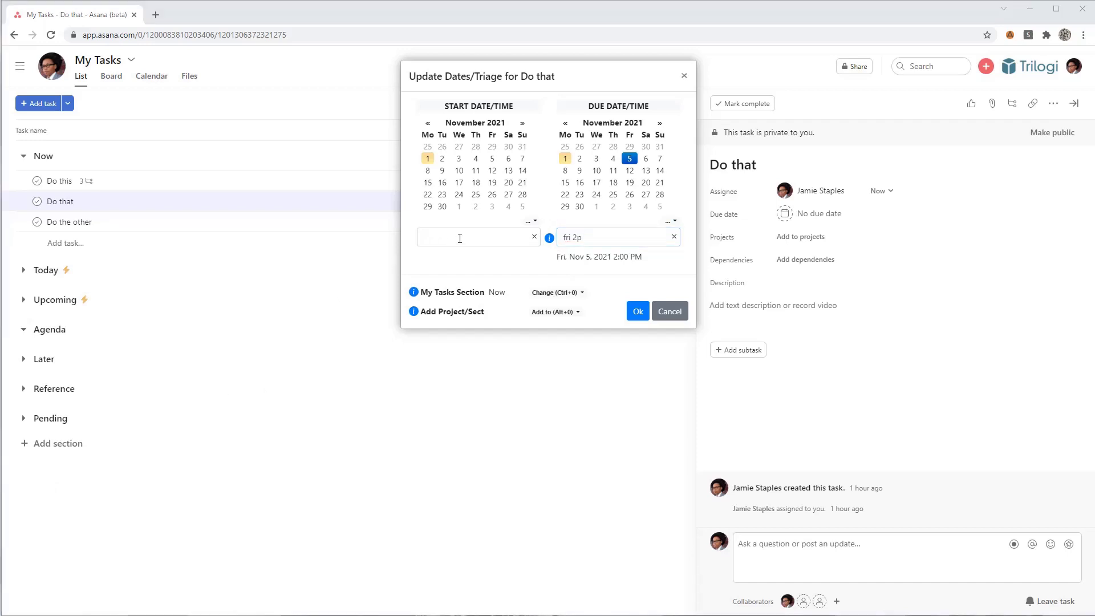
# - Set the start date to Monday (Nov 1, 2021) from the quick suggestions
pyautogui.click(533, 222)
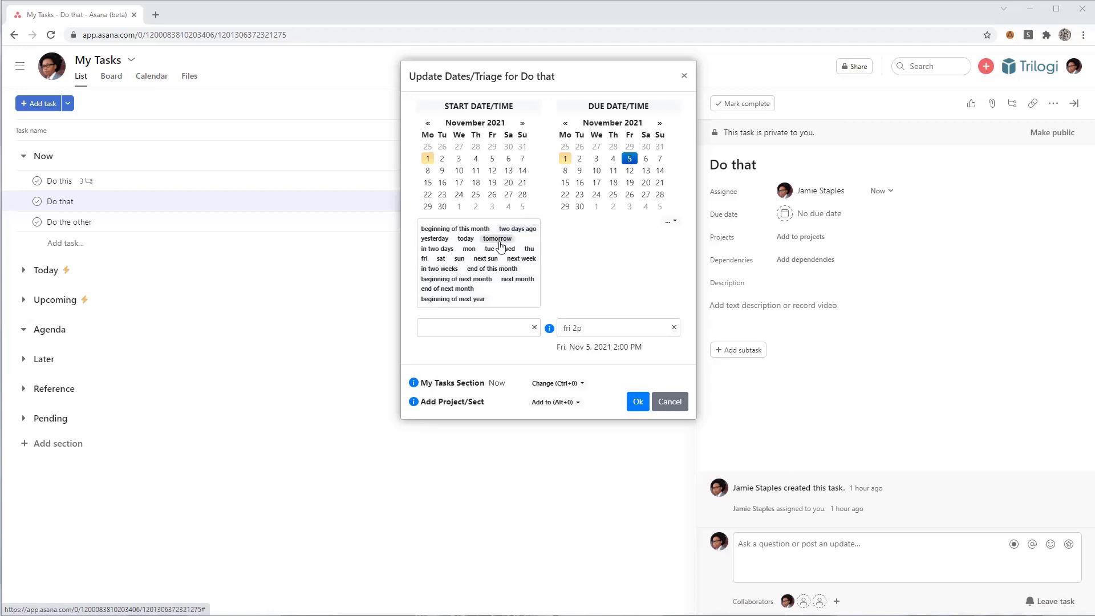
pyautogui.click(469, 249)
pyautogui.click(672, 222)
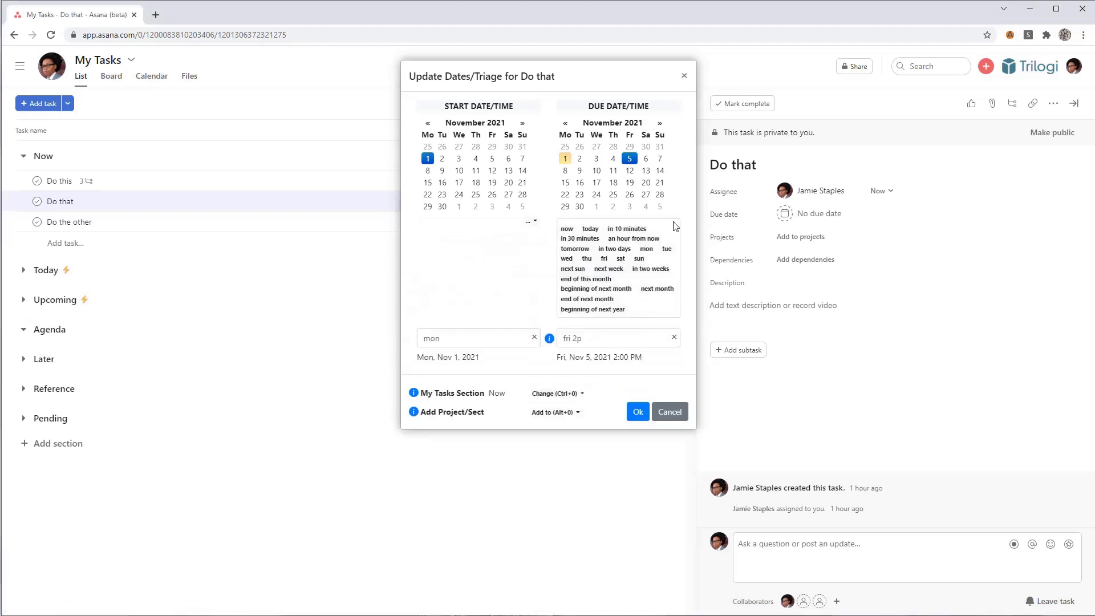
pyautogui.click(674, 222)
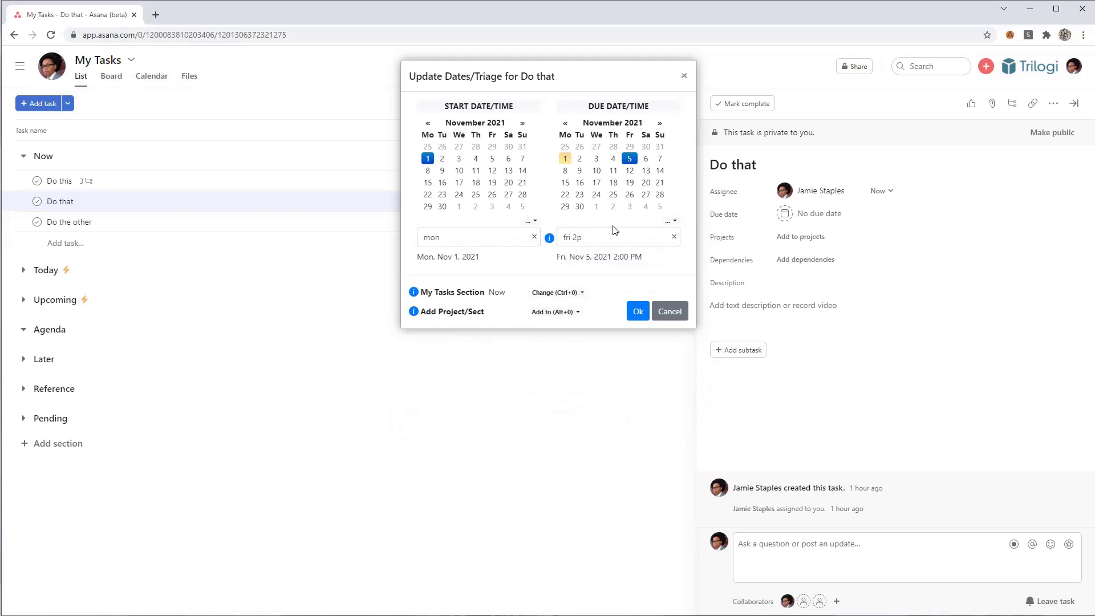
pyautogui.click(672, 222)
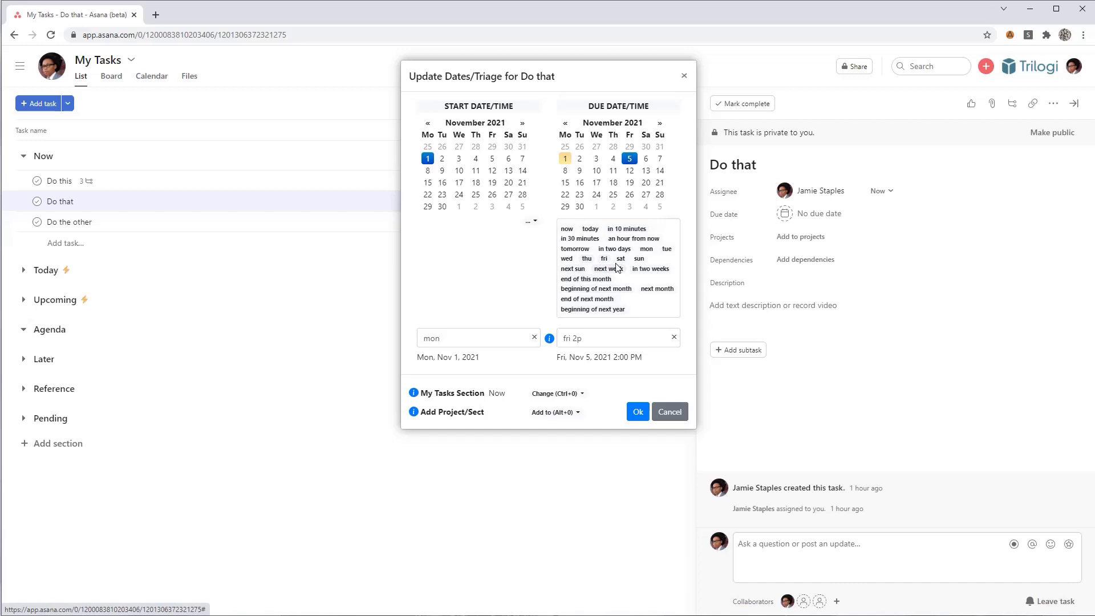
pyautogui.click(531, 221)
pyautogui.moveTo(551, 243)
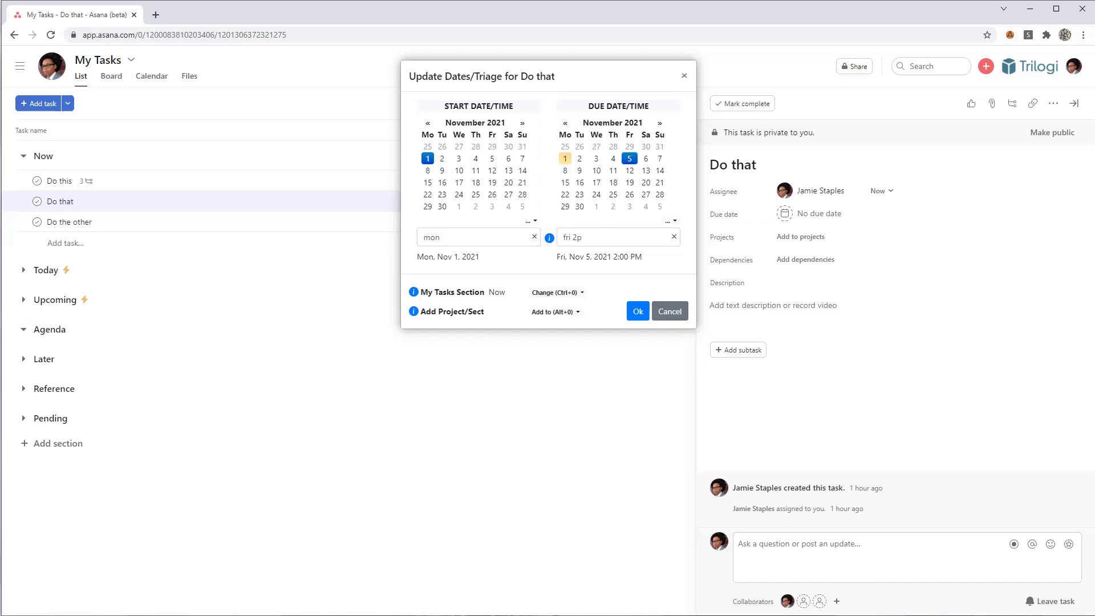
# - Clear both start and due dates on Do that and move it to the Later section
pyautogui.click(534, 236)
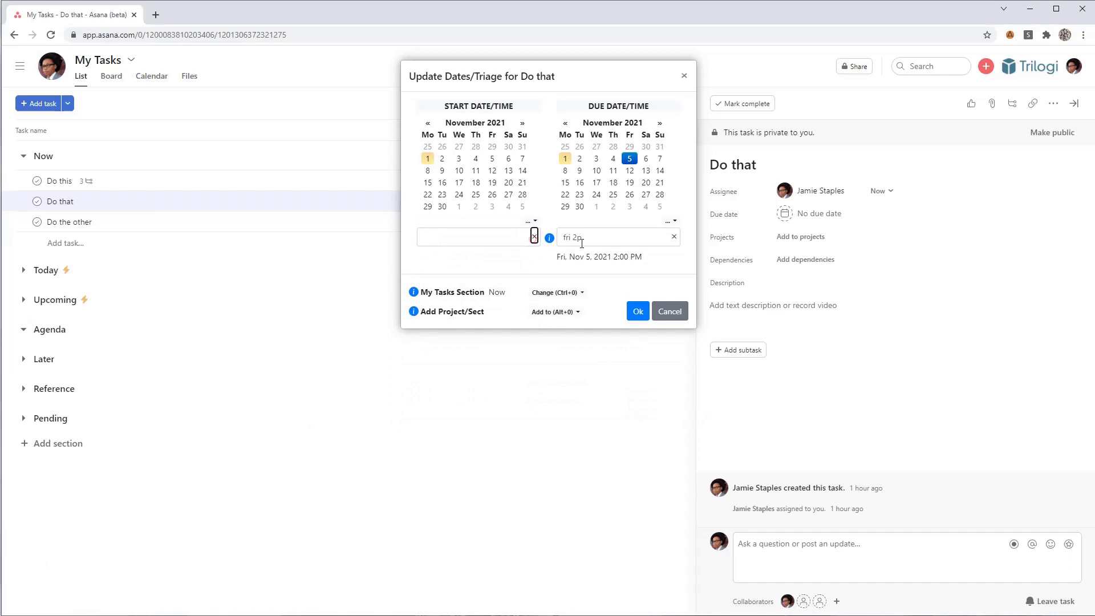
pyautogui.click(674, 236)
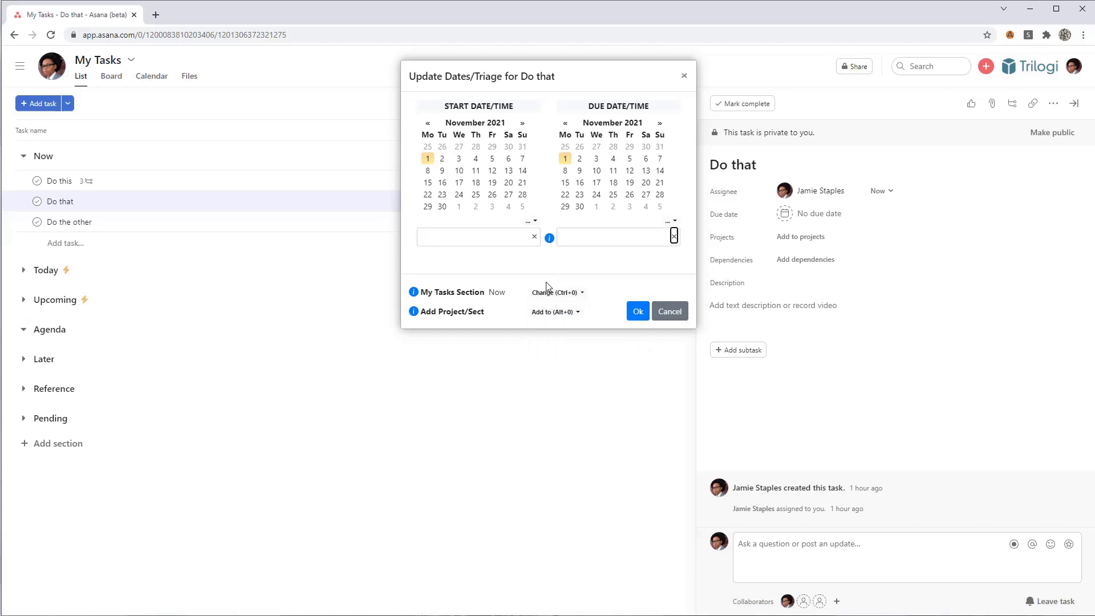
pyautogui.moveTo(557, 292)
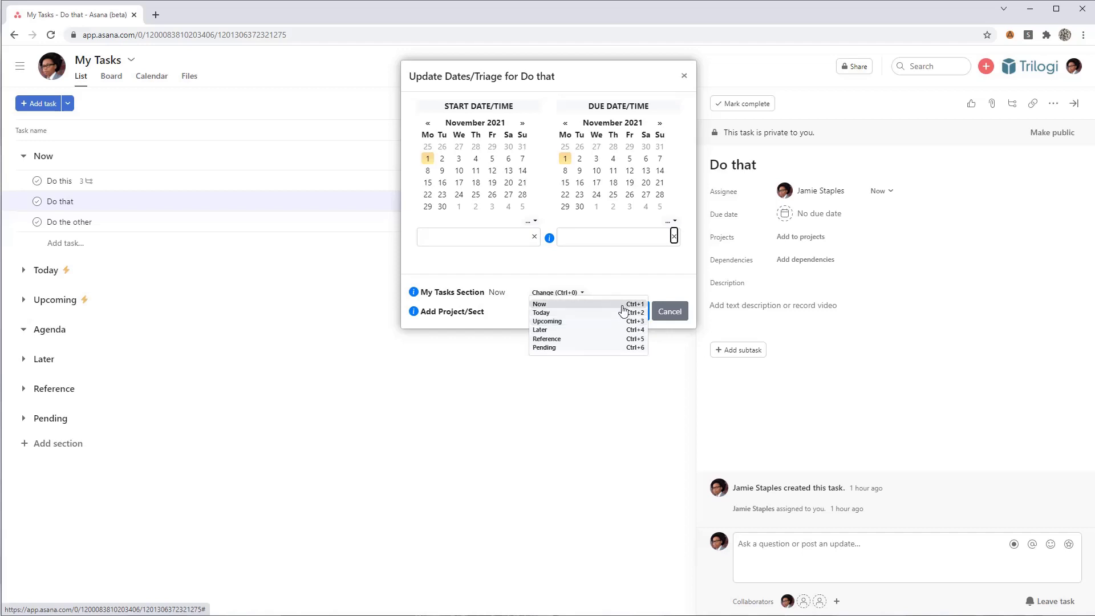
pyautogui.click(613, 313)
pyautogui.click(555, 293)
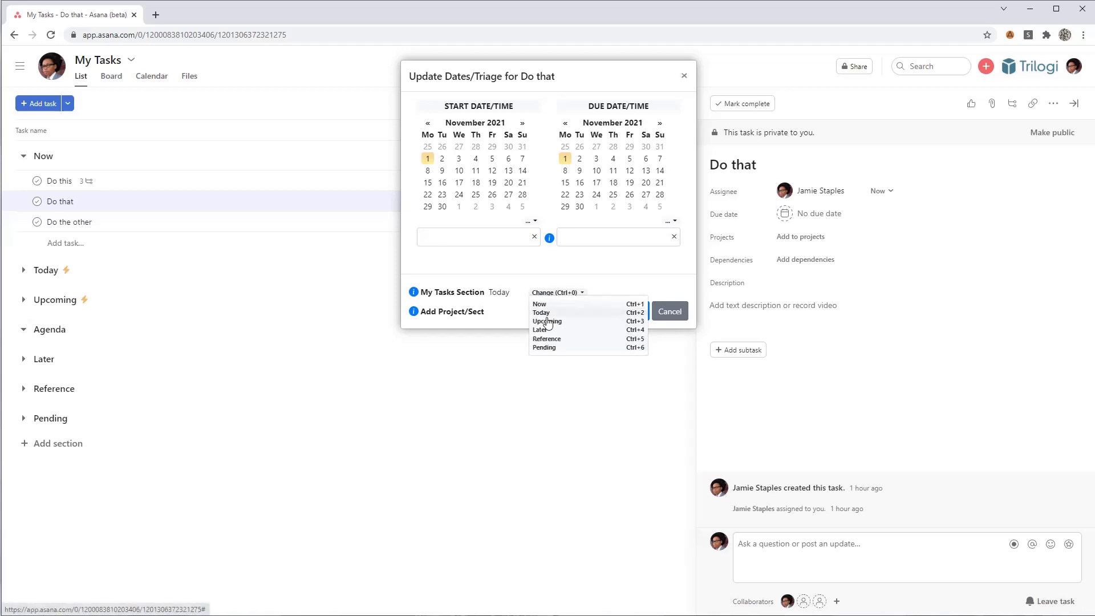
pyautogui.click(545, 331)
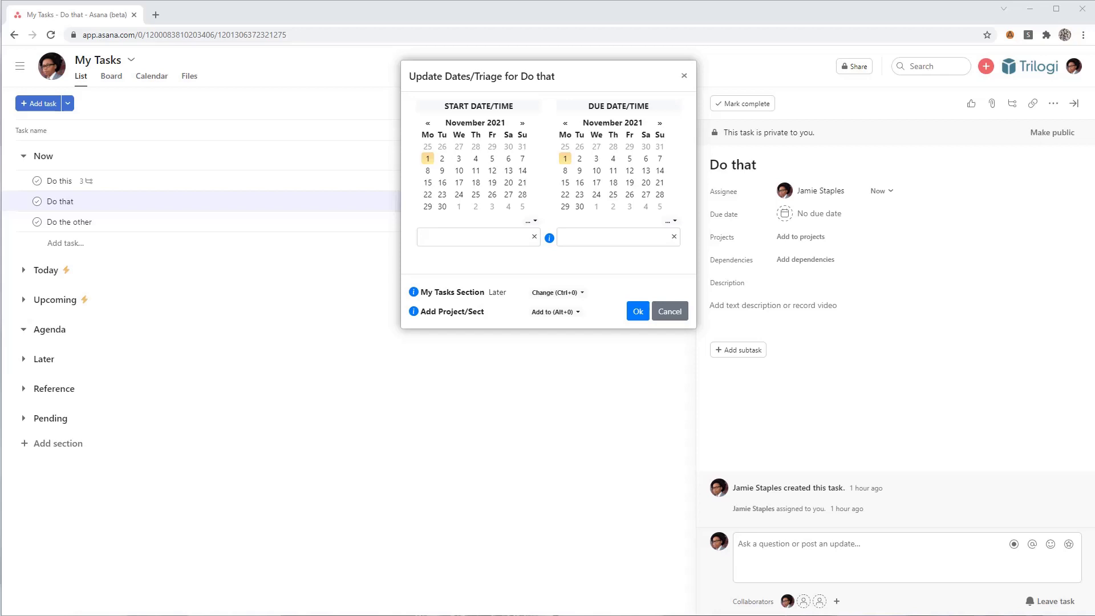
# - Choose Weekly Staff Meeting as the Add to project for Do that
pyautogui.click(552, 312)
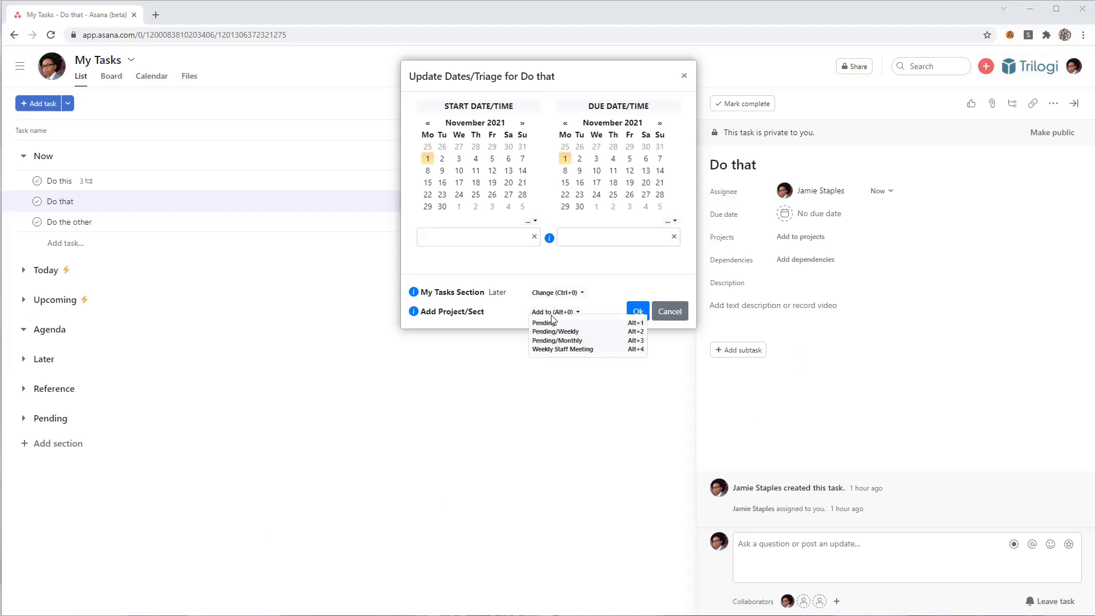
pyautogui.click(562, 350)
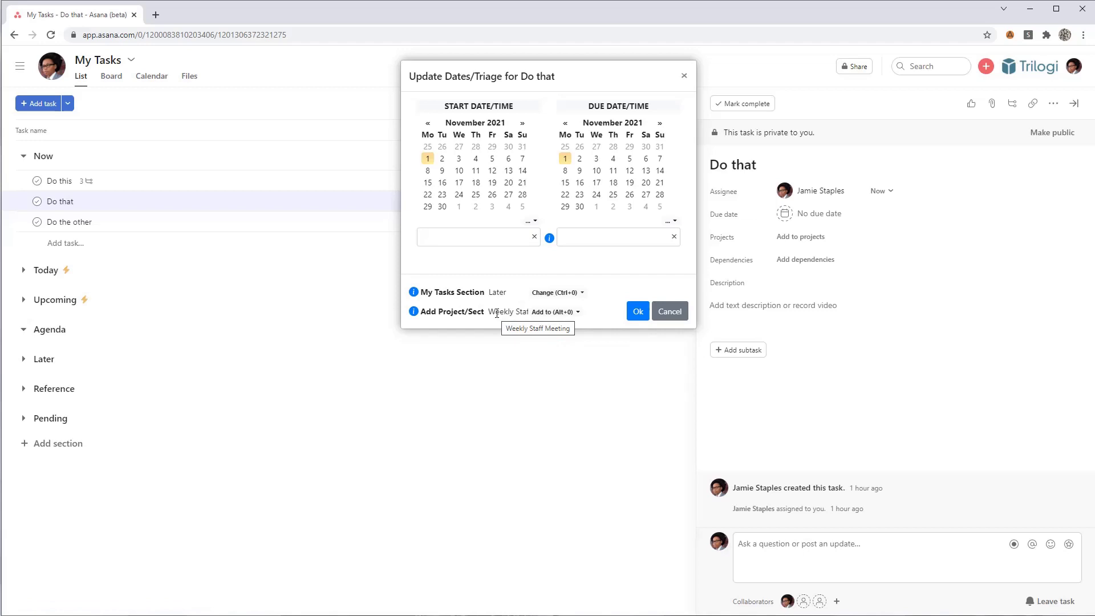
pyautogui.click(567, 311)
pyautogui.click(574, 311)
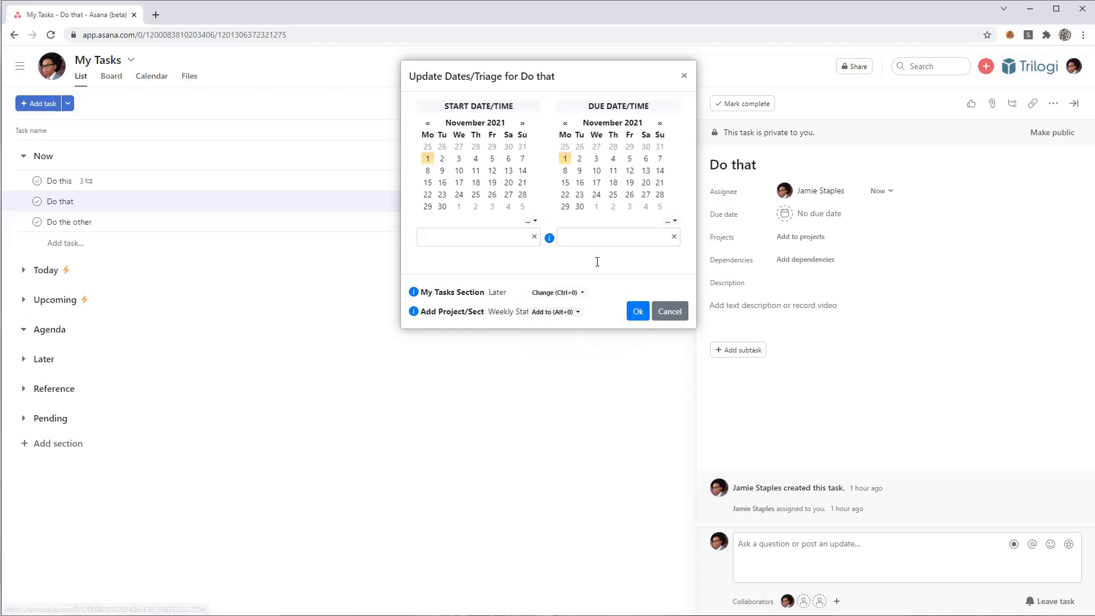
# - Cancel the Do that triage and add a new task named 'Get agreement'
pyautogui.click(670, 312)
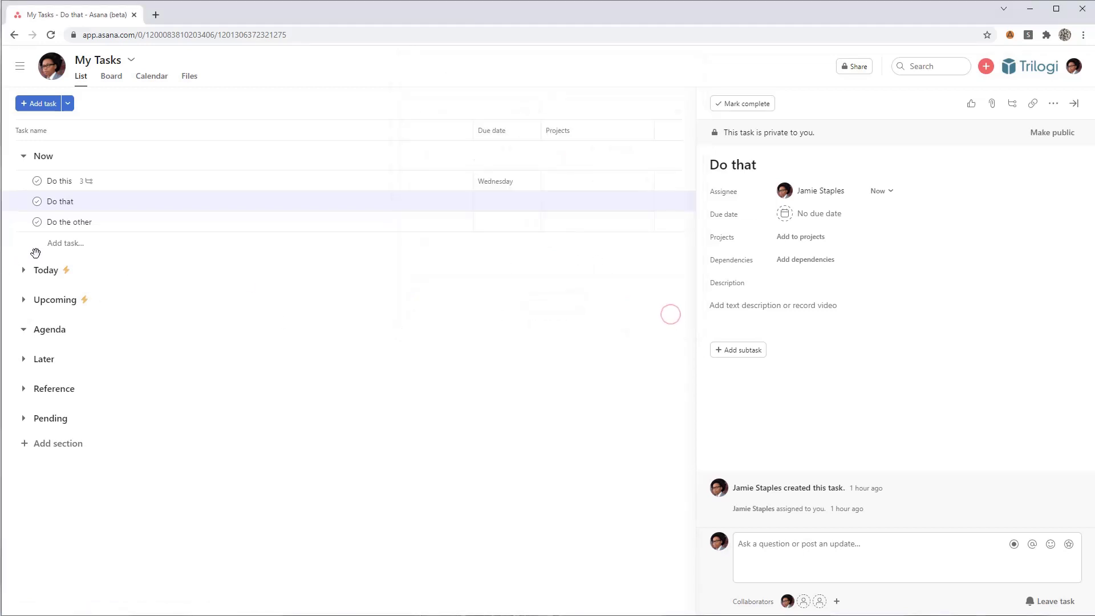
pyautogui.click(64, 244)
pyautogui.write('G')
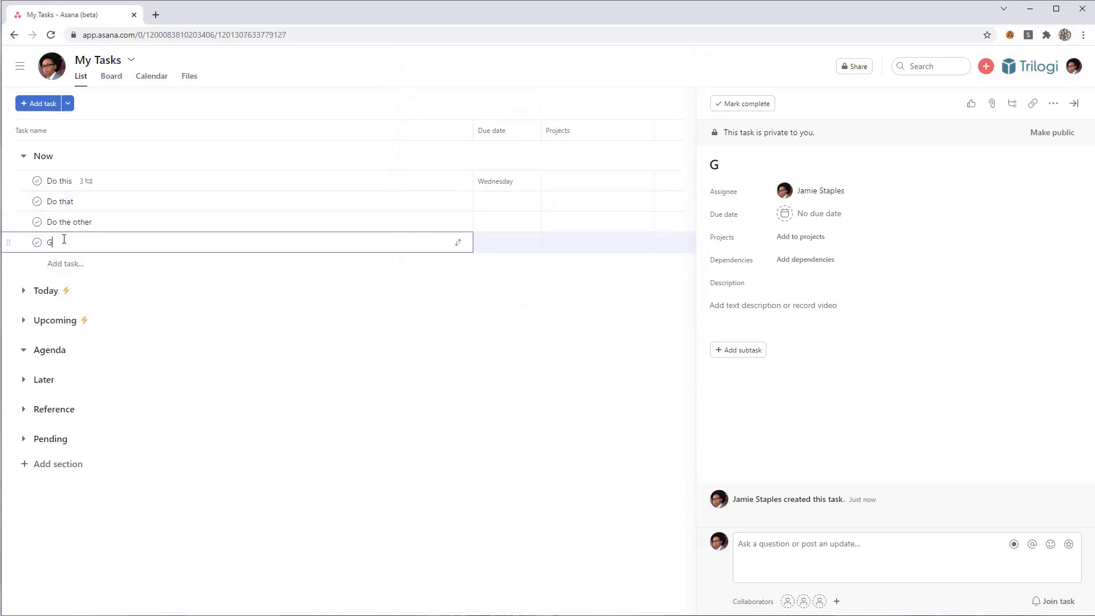
pyautogui.write('et agreement')
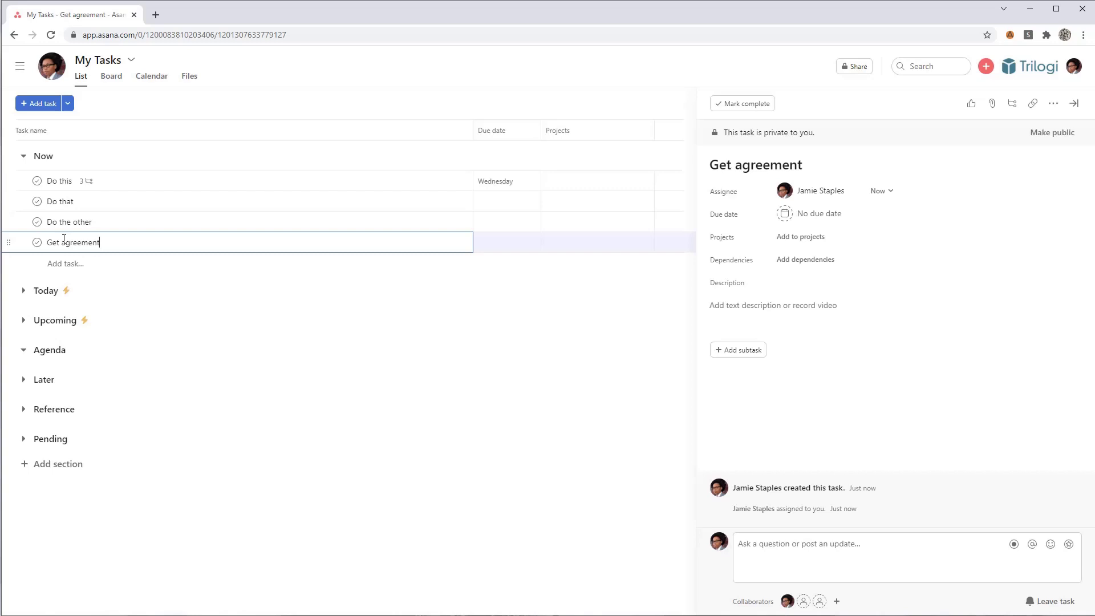
# - Give Get agreement a 'fri' due date, Later section and Pending project, then apply
pyautogui.hotkey('Tab', 'd')
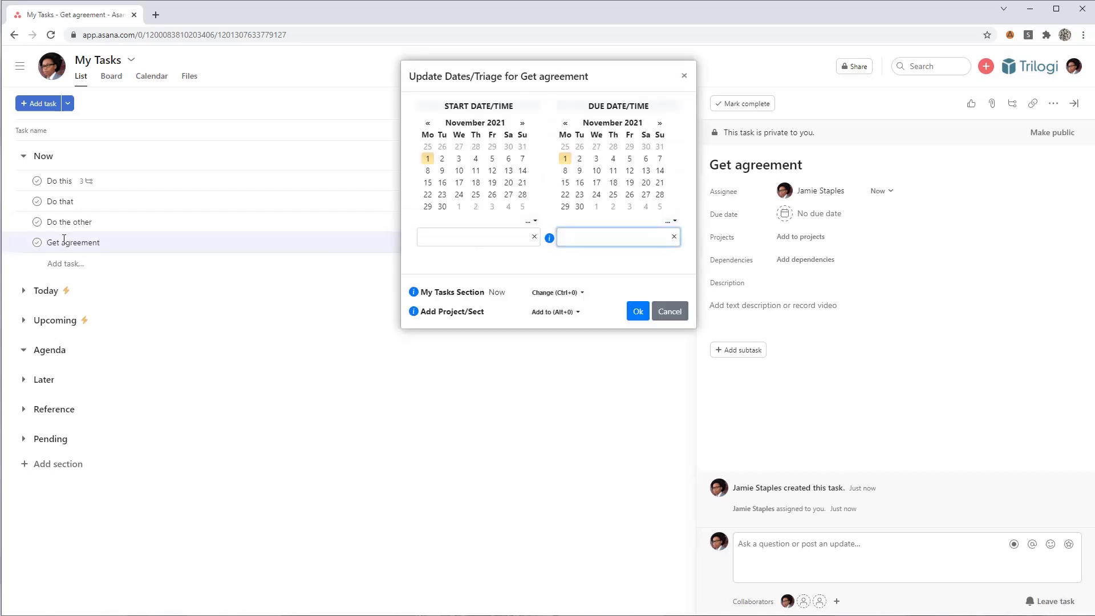
pyautogui.write('fri')
pyautogui.click(555, 292)
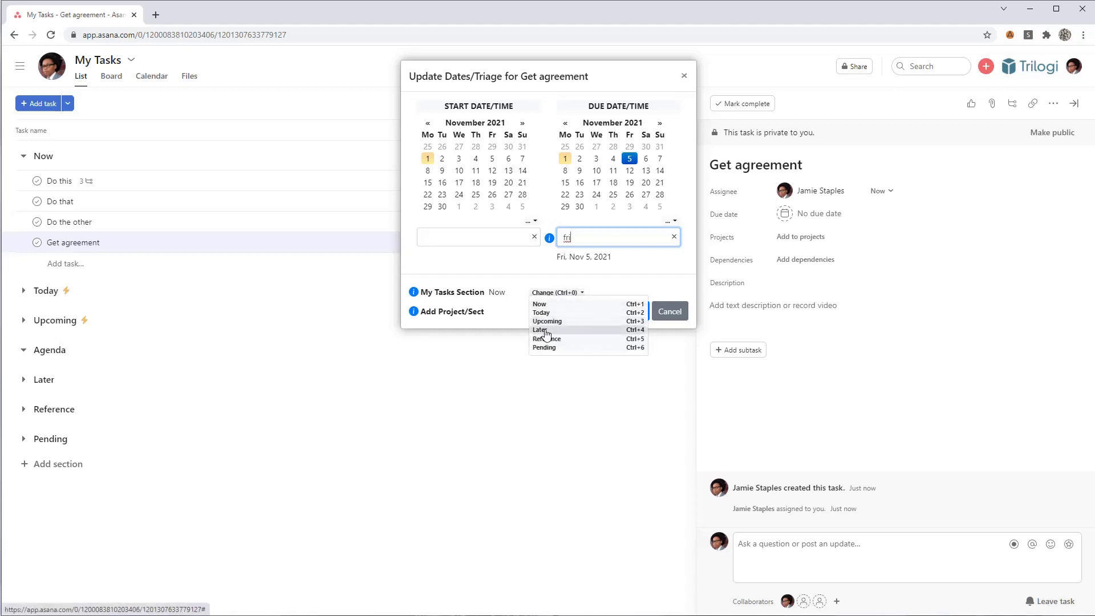
pyautogui.click(545, 329)
pyautogui.click(549, 313)
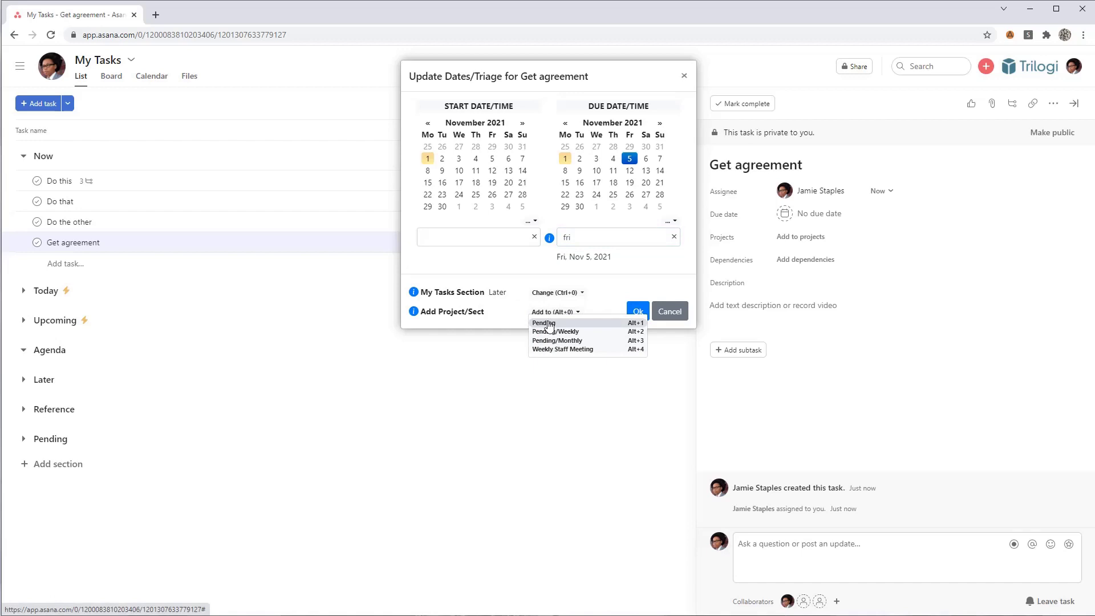
pyautogui.click(546, 323)
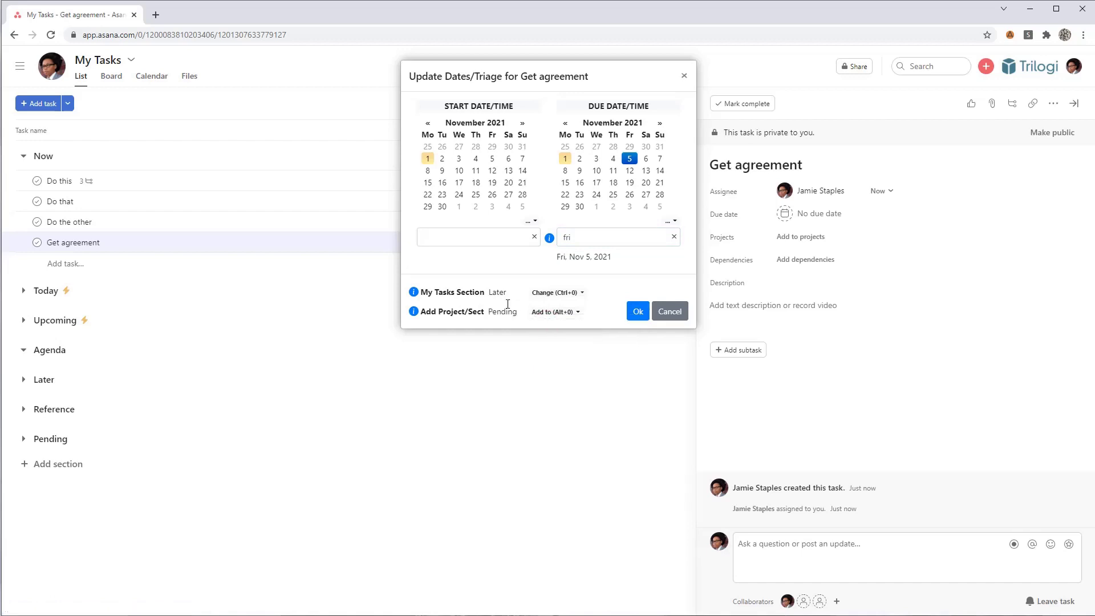
pyautogui.click(631, 310)
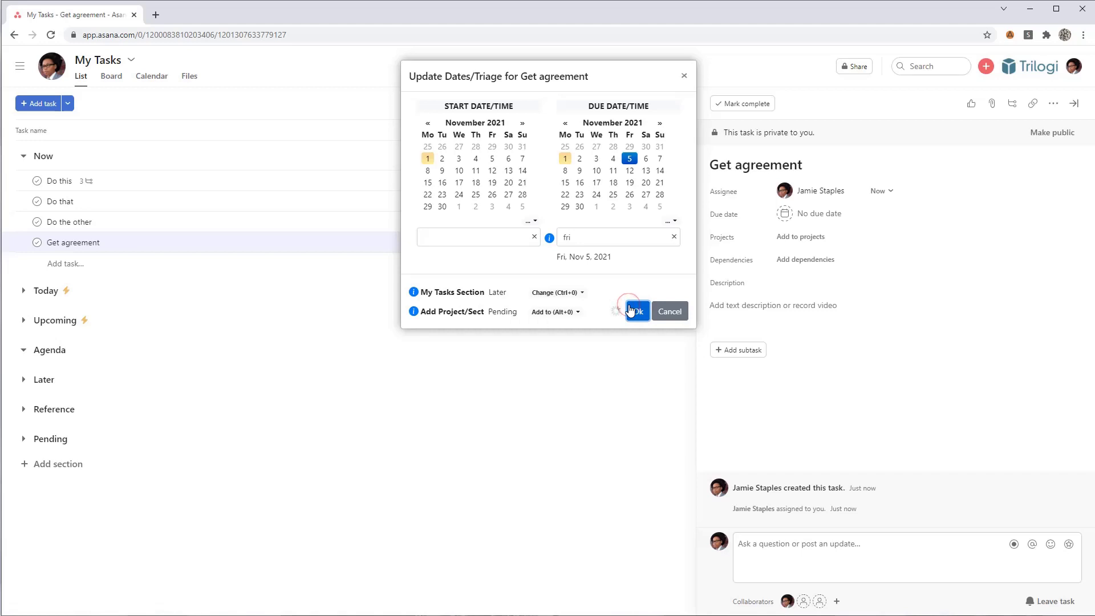